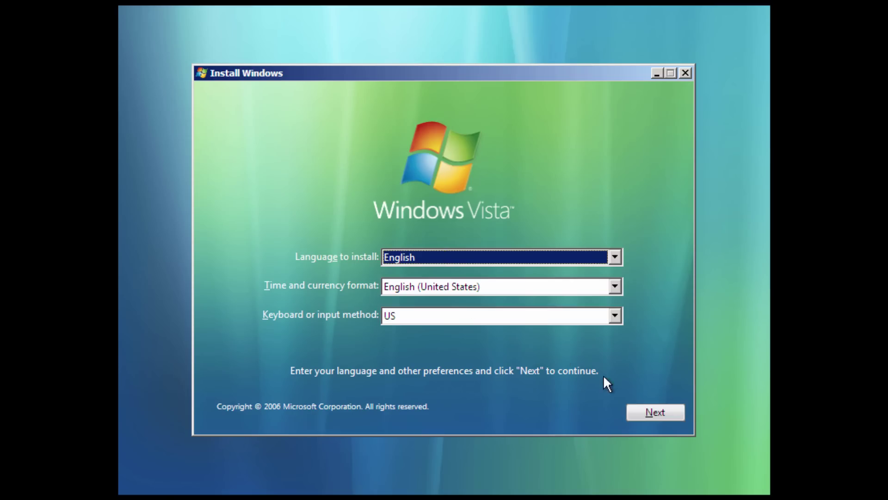
Start the Vista installation with automatic activation off and no product key.
click(663, 409)
click(439, 260)
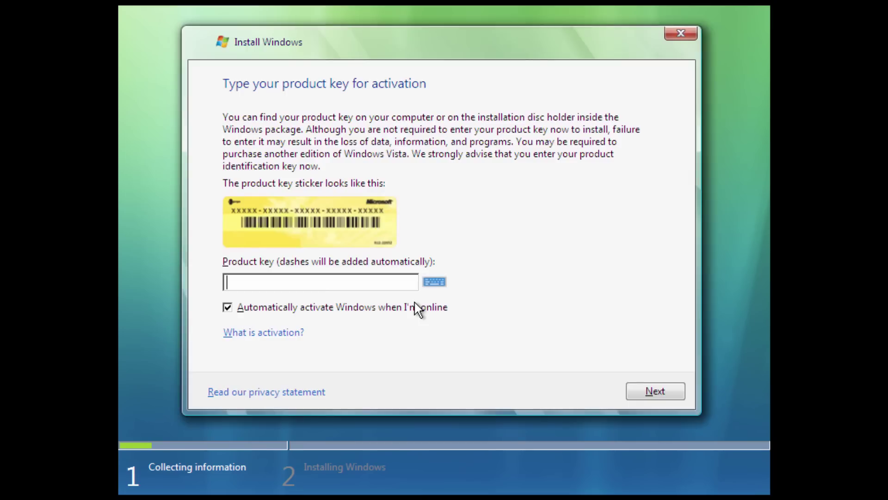
click(410, 309)
click(654, 391)
click(611, 315)
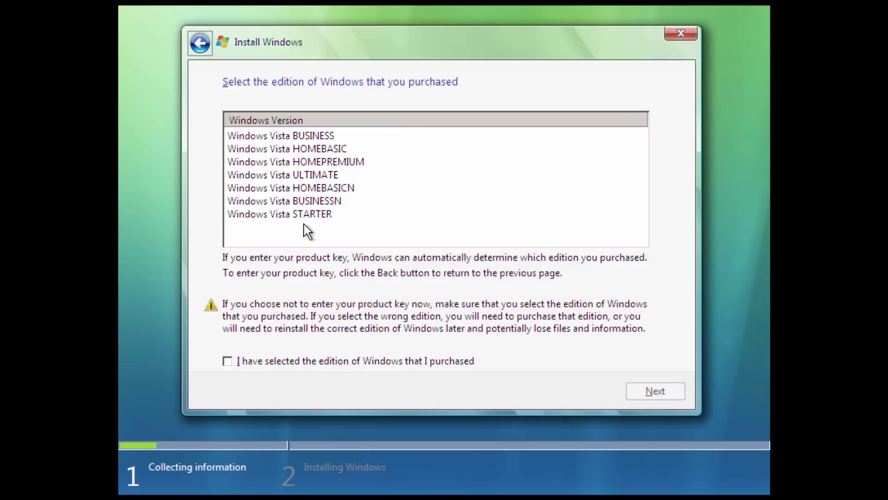
Choose the STARTER edition, accept the license, and custom-install onto Disk 0 Partition 1.
click(306, 218)
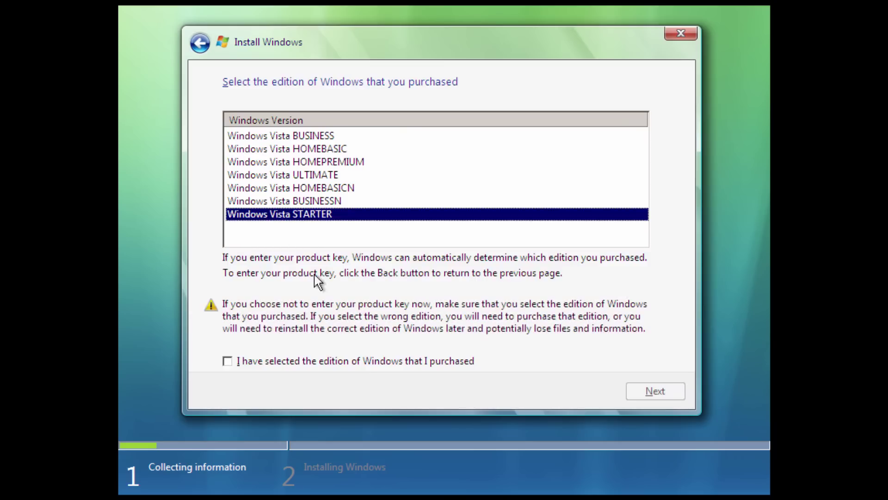
click(398, 360)
click(654, 392)
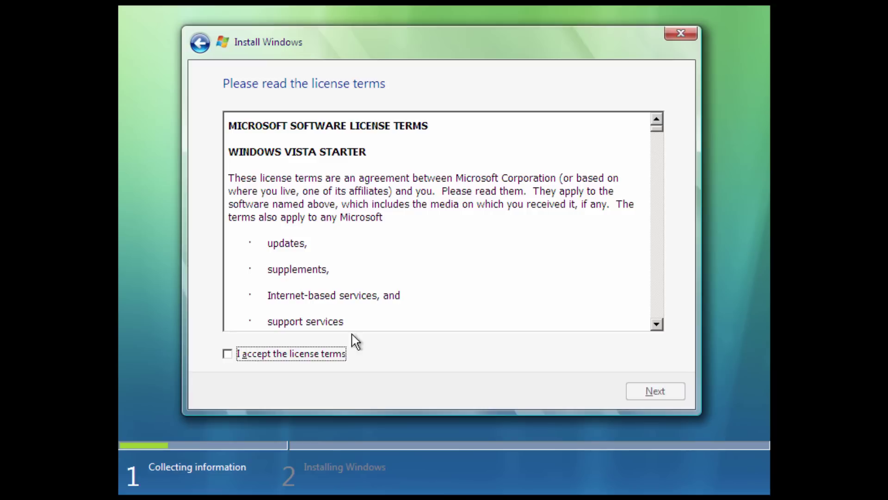
click(312, 354)
click(645, 391)
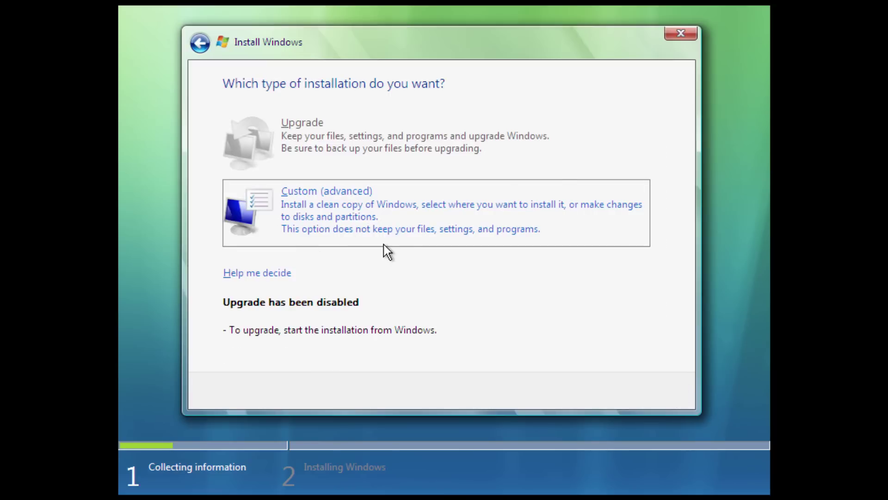
click(356, 229)
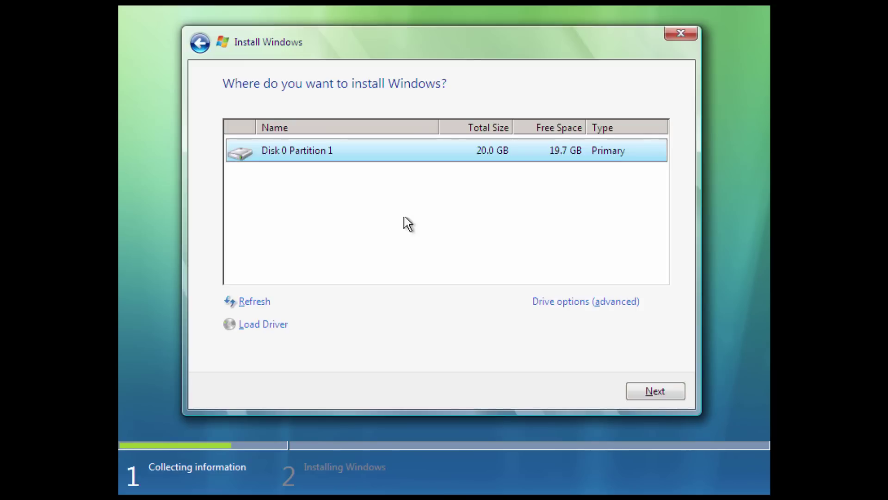
click(648, 391)
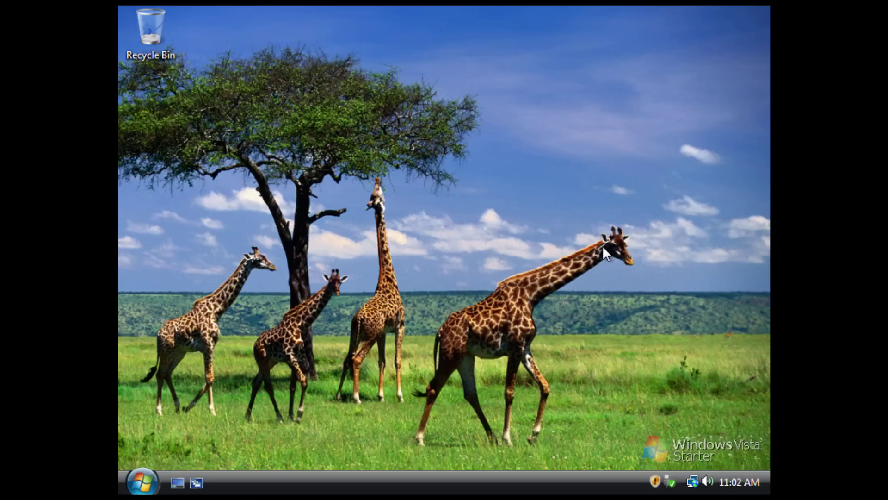
Open Personalization from the desktop context menu, move its window and maximize it.
right_click(476, 161)
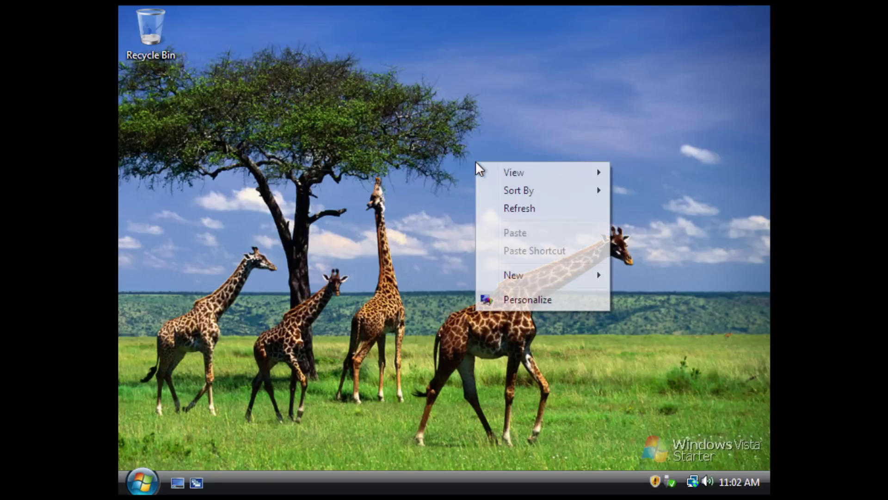
click(523, 302)
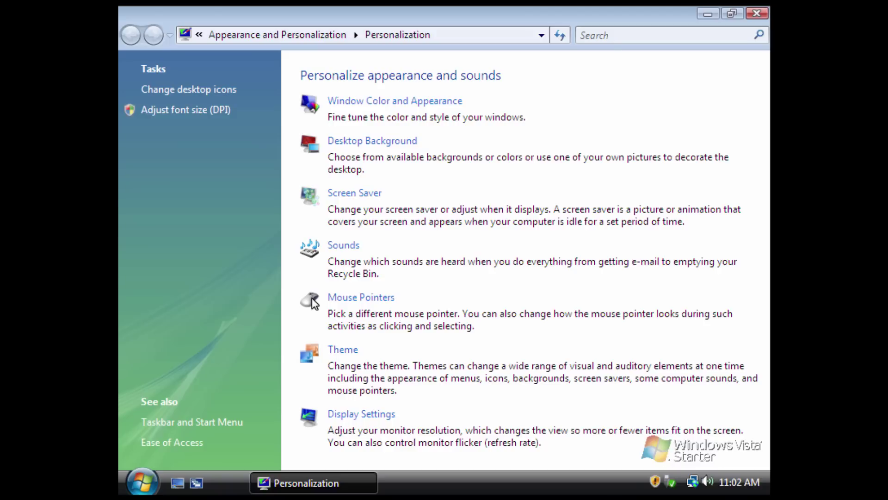
click(719, 12)
mouse_move(540, 25)
mouse_down()
mouse_move(643, 387)
mouse_move(579, 397)
mouse_move(573, 468)
mouse_move(479, 34)
mouse_move(557, 16)
mouse_move(541, 35)
mouse_up()
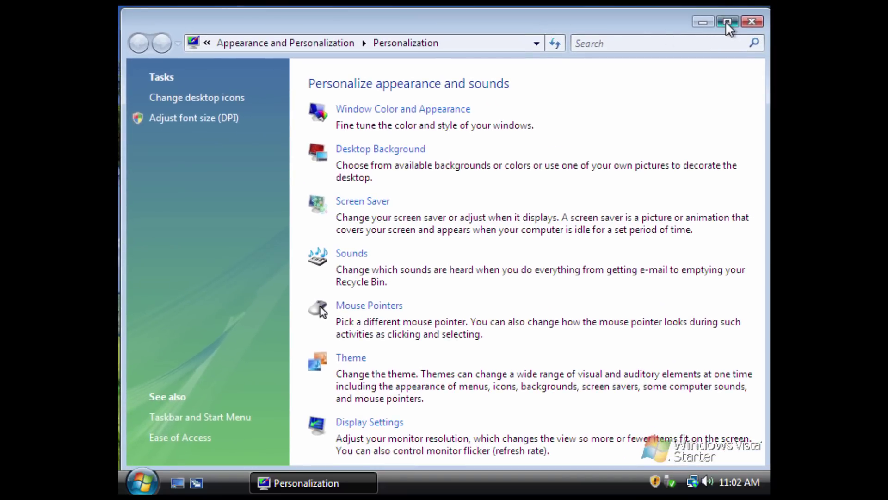
click(727, 23)
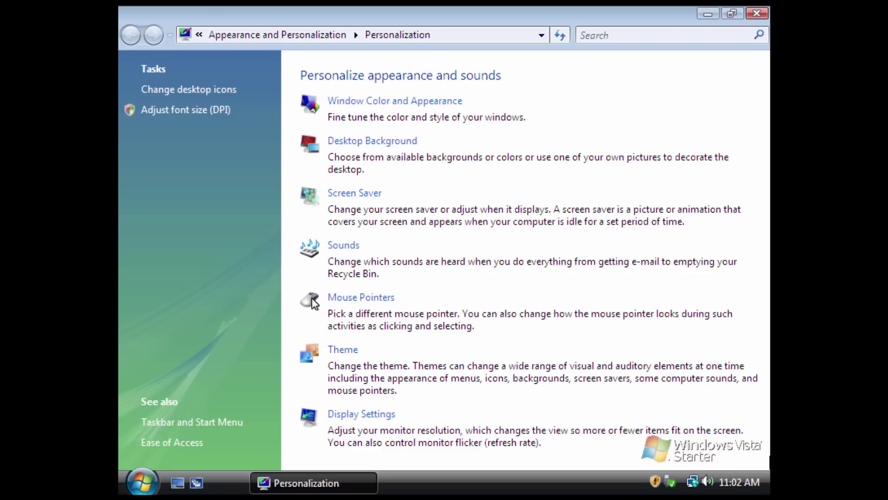
Set the desktop background to the Vistas mountain lake picture, then bring up Display Settings.
click(368, 140)
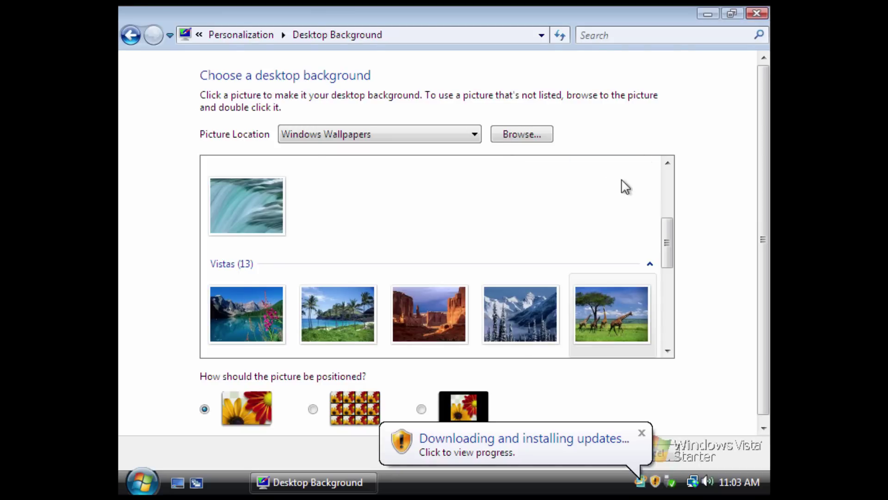
drag(664, 233, 643, 255)
click(235, 258)
click(573, 453)
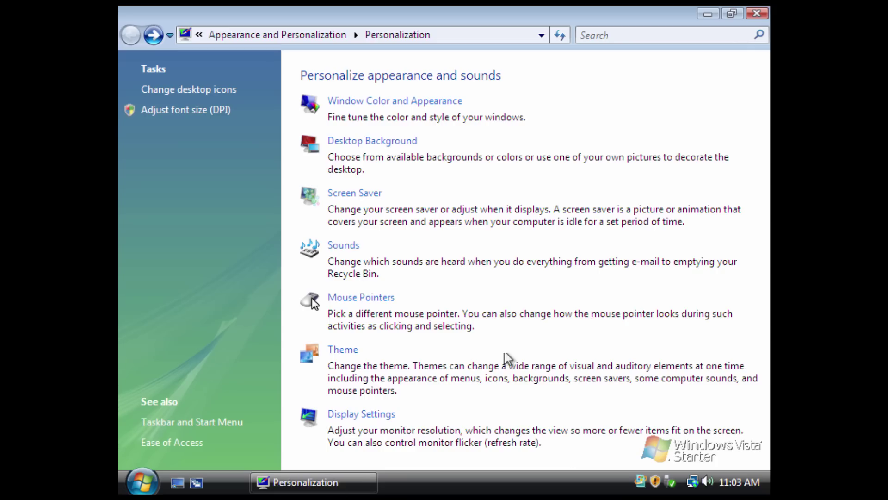
click(362, 416)
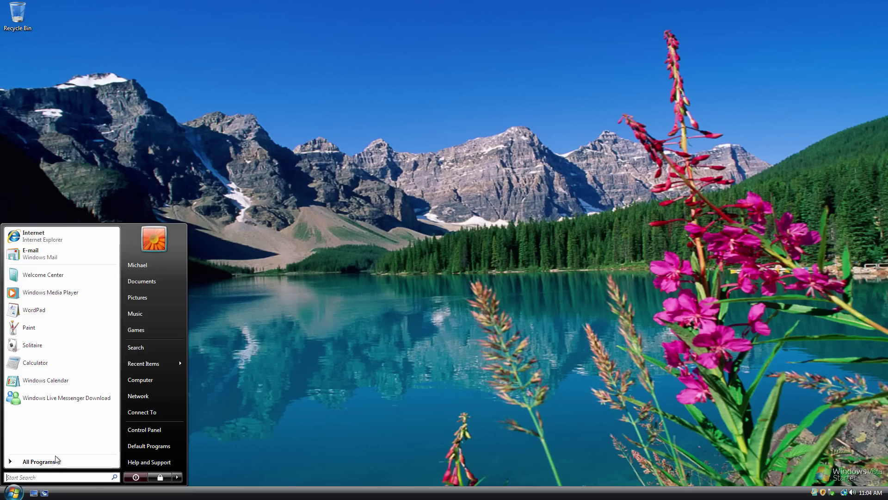
Show All Programs in the Start menu, expanding and collapsing the Accessories folder.
click(57, 461)
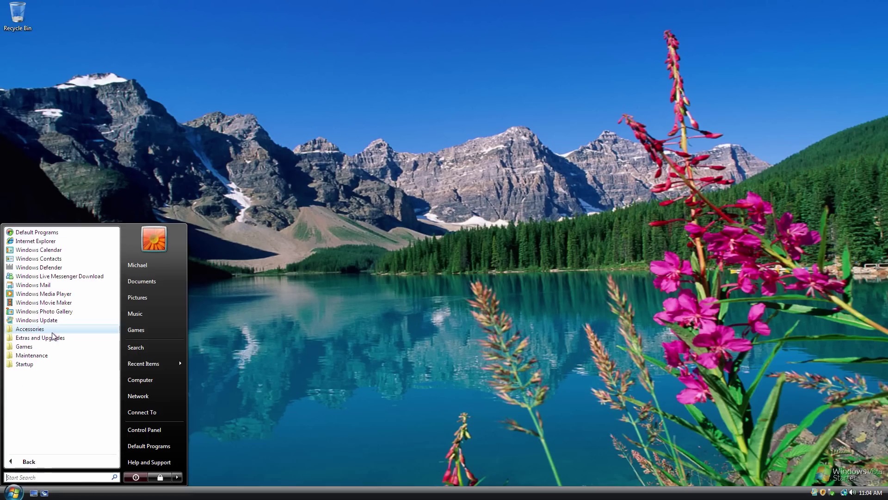
click(24, 330)
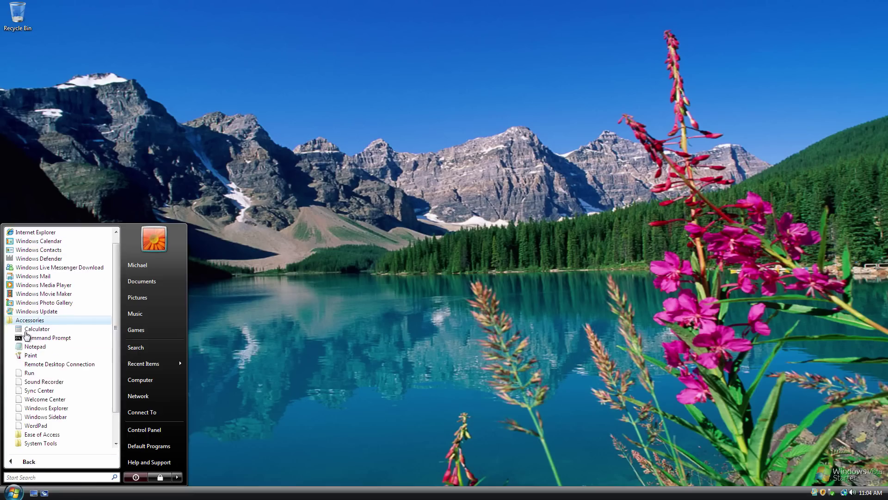
click(36, 328)
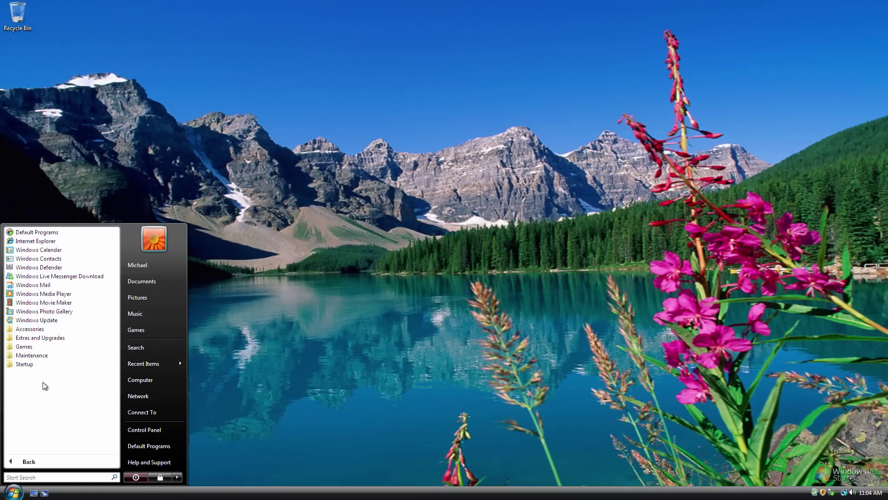
View the Computer's system properties, then return to the Control Panel home.
right_click(173, 379)
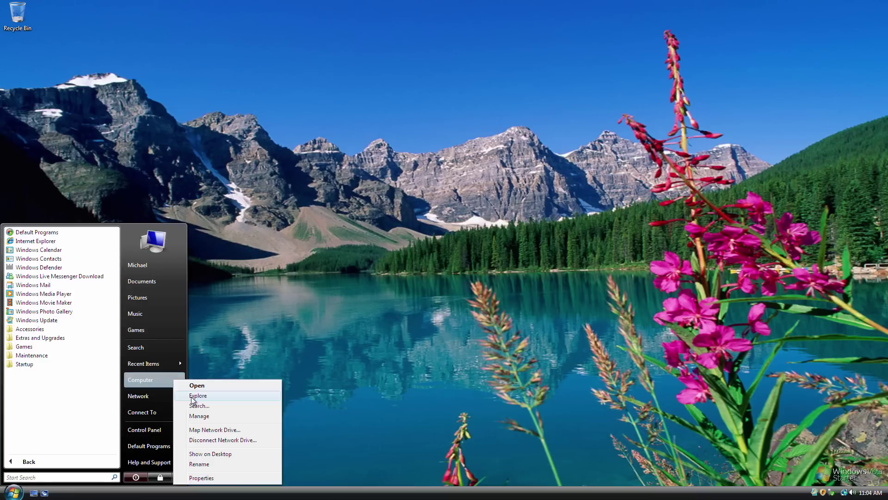
click(206, 478)
drag(221, 25, 461, 148)
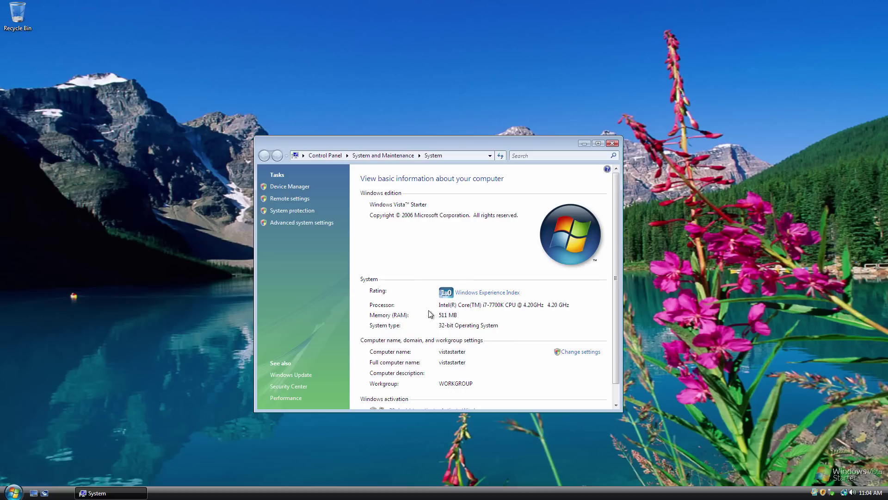
scroll(442, 317, down, 1)
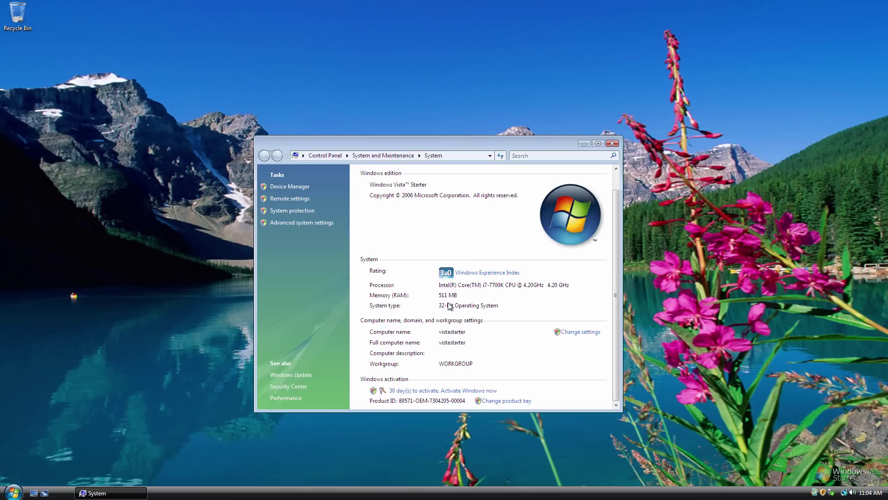
scroll(459, 356, up, 1)
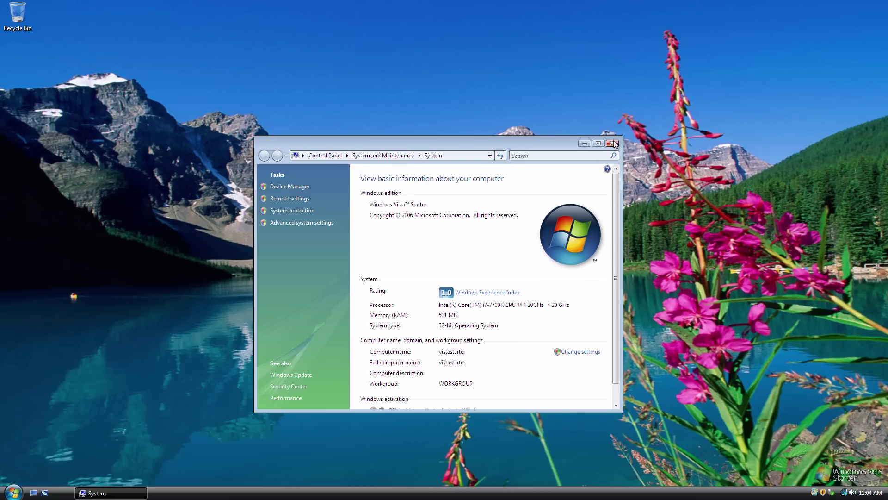
click(324, 156)
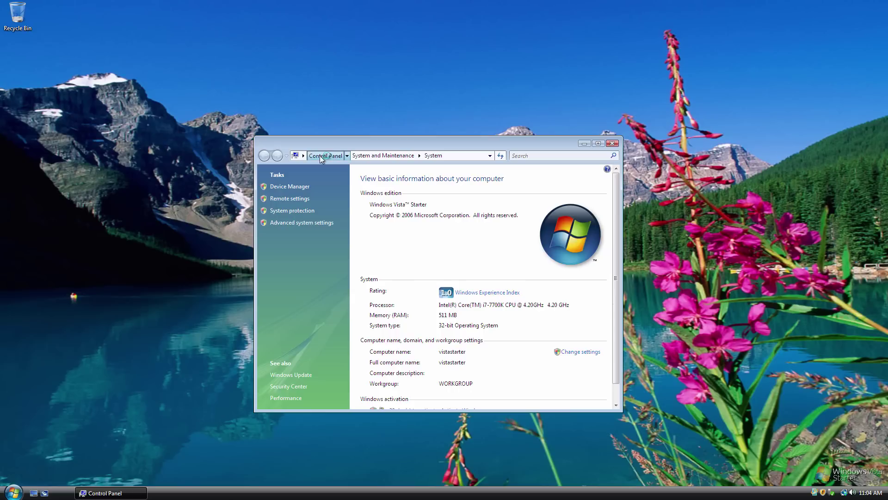
Open Personalization from the desktop context menu and bring up Theme Settings.
right_click(239, 245)
click(244, 320)
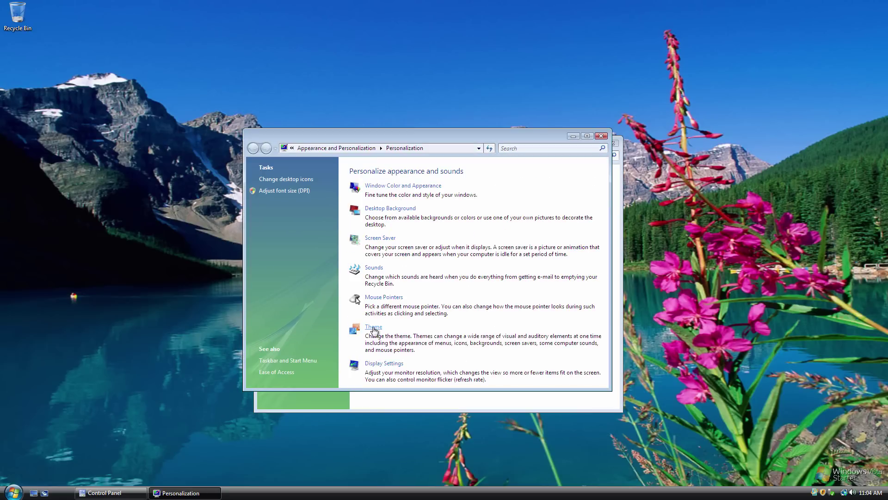
click(374, 330)
Preview the Windows Vista and Windows Classic themes, cancel without changes, and close Personalization.
drag(133, 44, 407, 133)
click(360, 189)
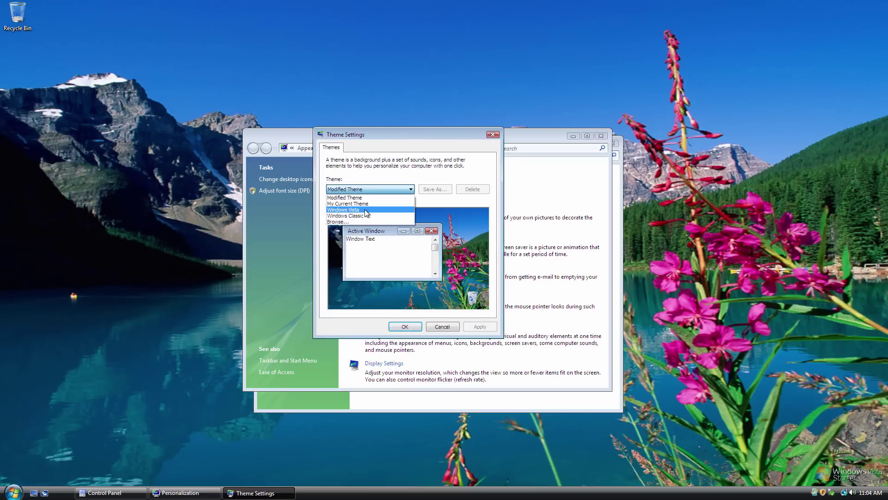
click(365, 210)
click(361, 190)
click(362, 210)
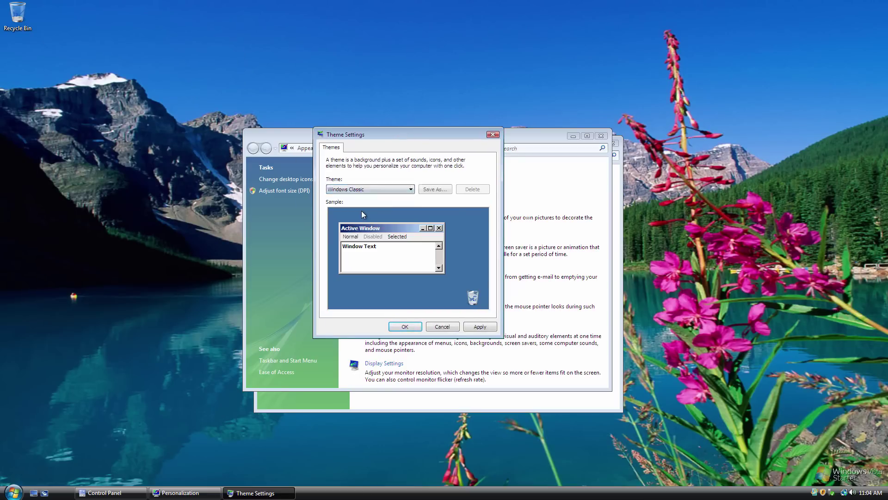
click(442, 326)
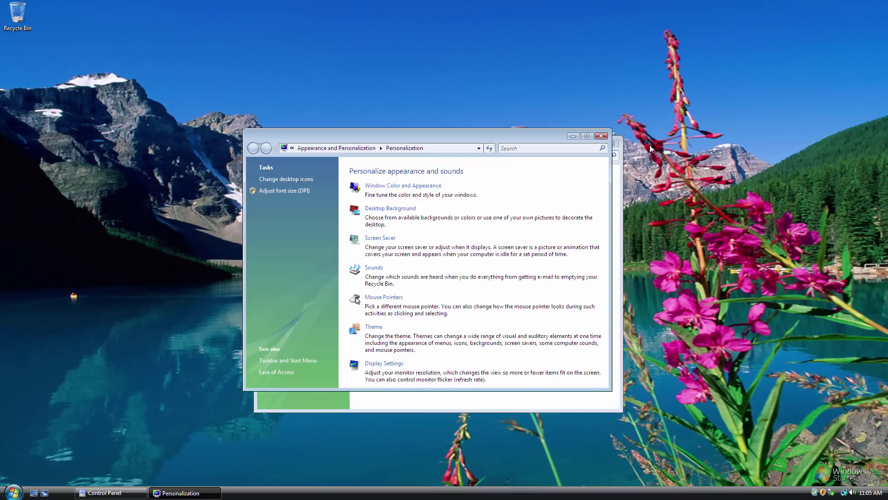
click(601, 137)
Close Control Panel, launch Welcome Center and Windows Calendar, and move Calendar aside.
click(611, 145)
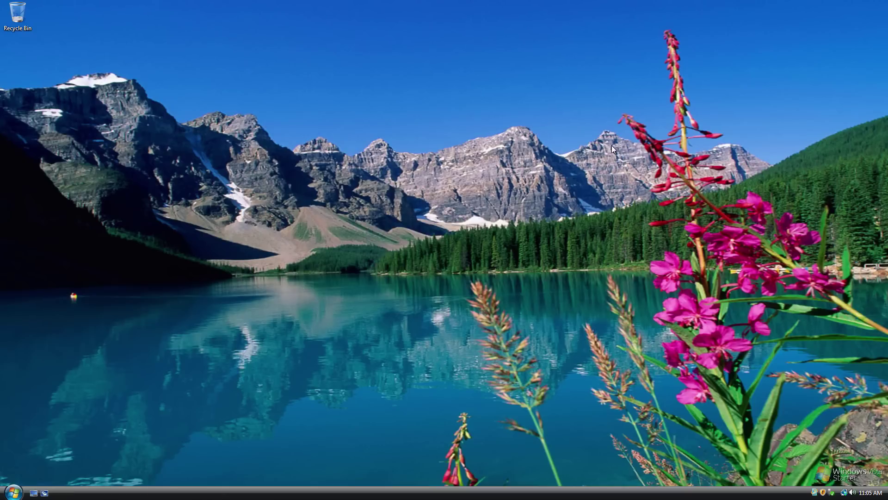
click(13, 491)
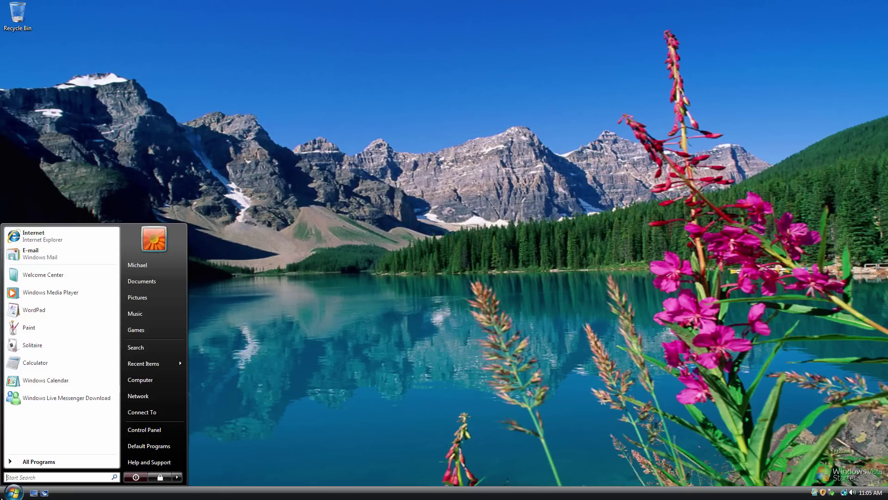
click(43, 275)
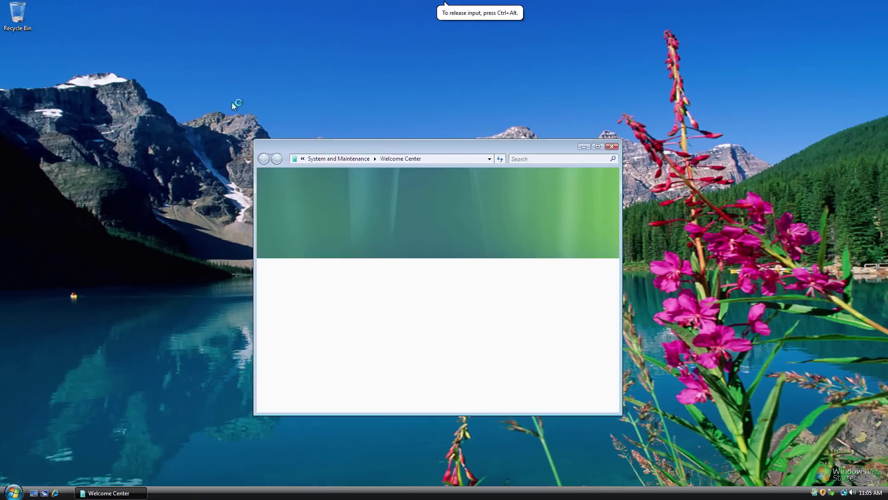
key(super)
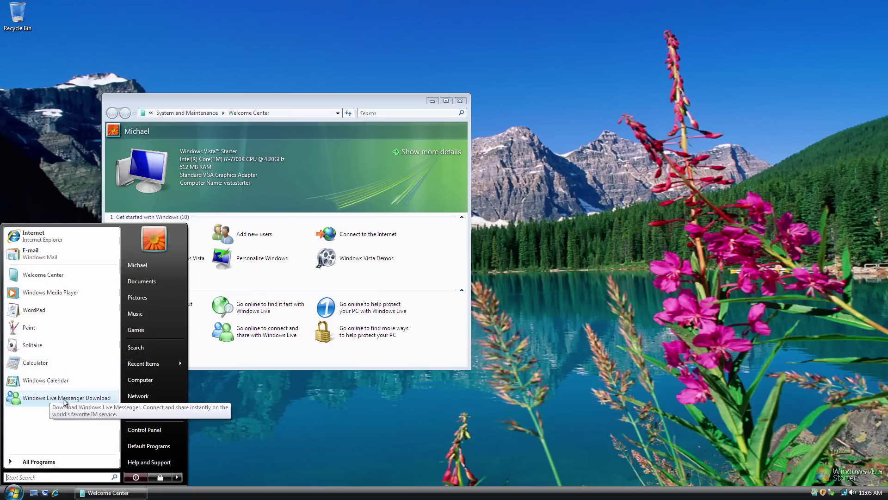
click(56, 380)
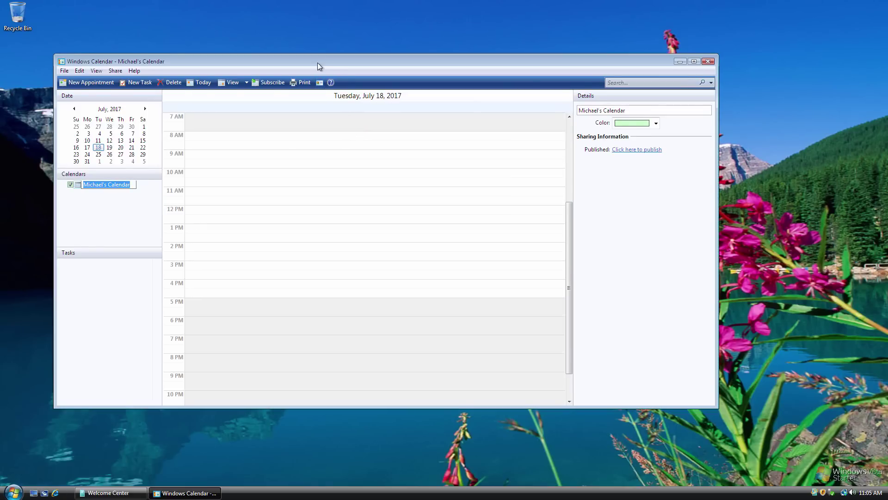
drag(317, 62, 496, 102)
Open the Computer and Network windows from Start, then close both again.
key(super)
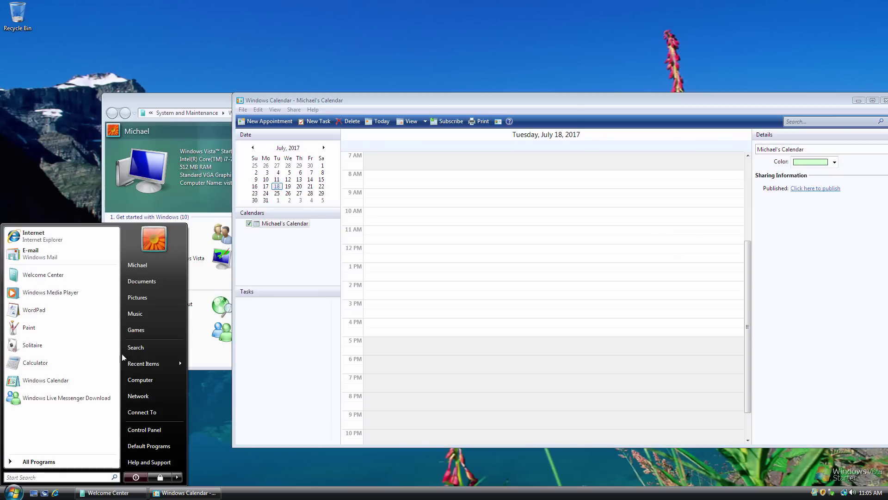
click(161, 379)
key(super)
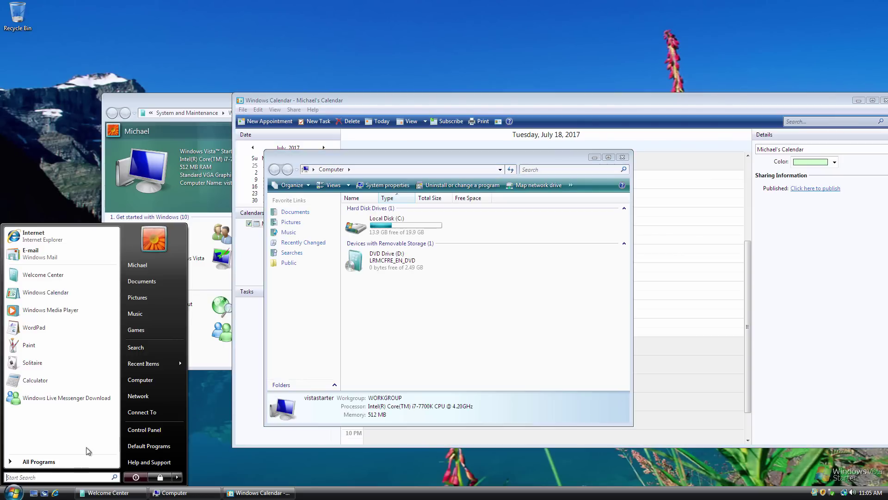
click(163, 398)
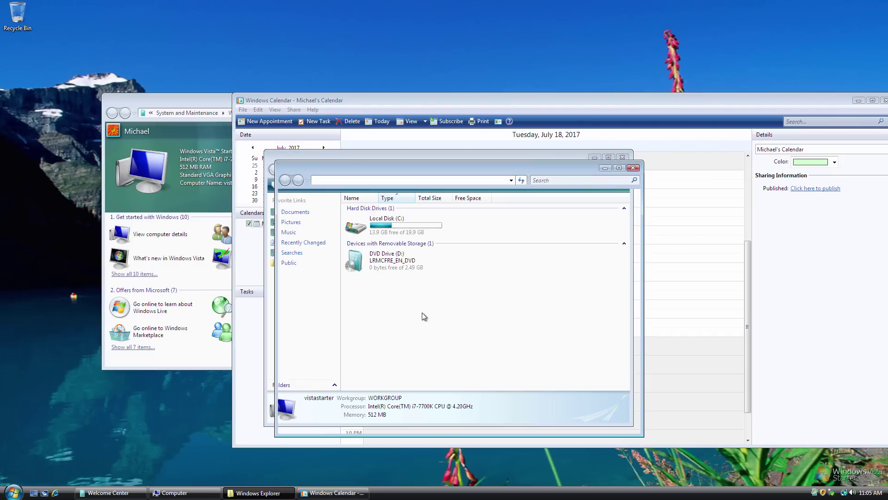
key(super)
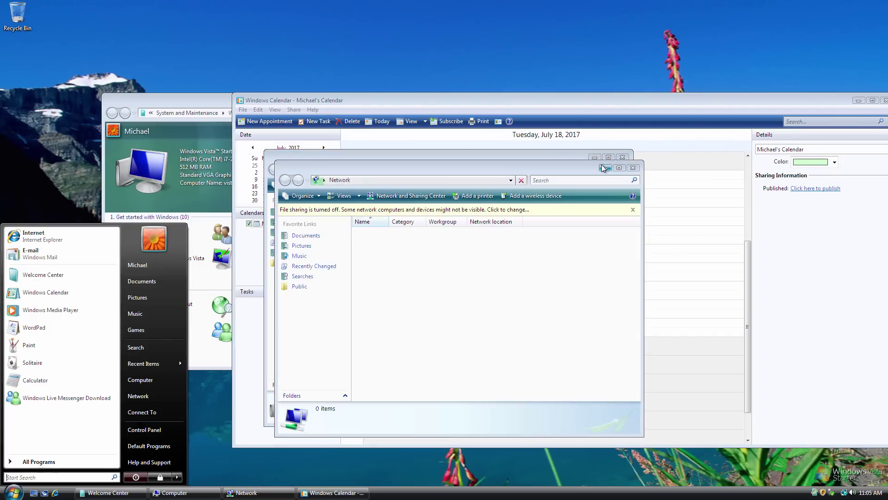
click(604, 168)
click(633, 168)
drag(451, 155, 517, 165)
key(super)
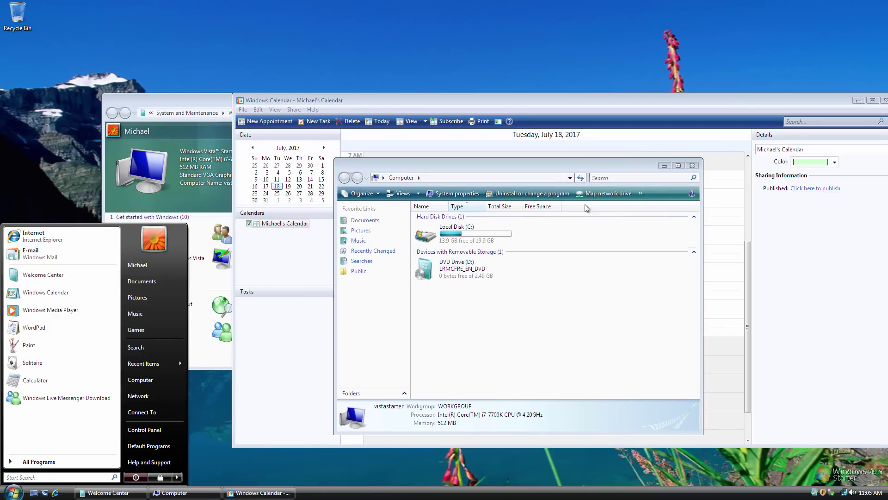
click(693, 166)
click(694, 166)
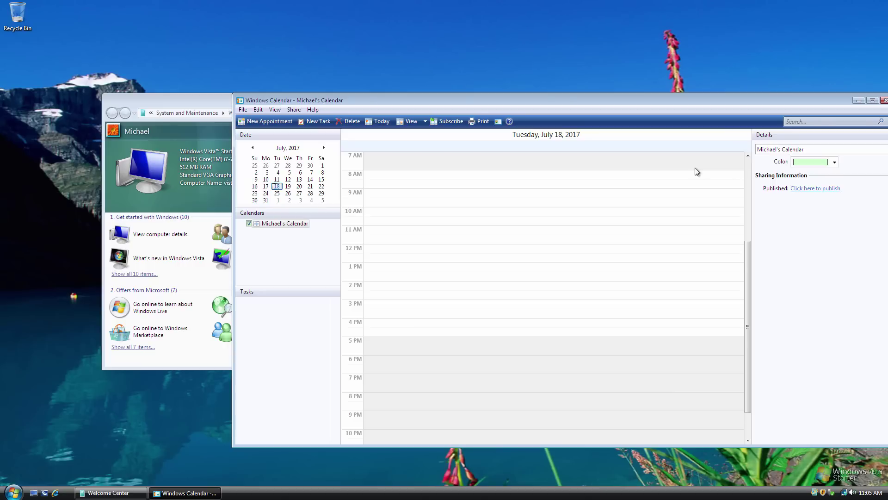
Launch Solitaire, dismiss the software rendering warning, and move its window over the calendar.
click(12, 492)
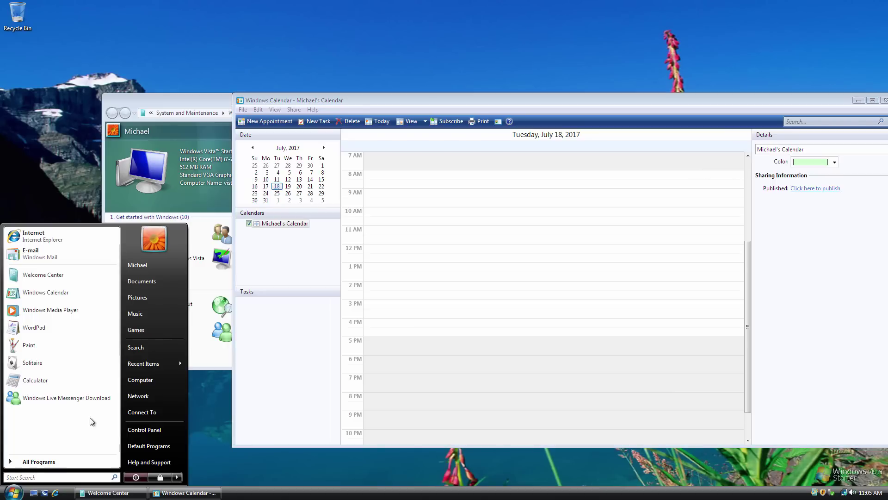
click(45, 363)
key(super)
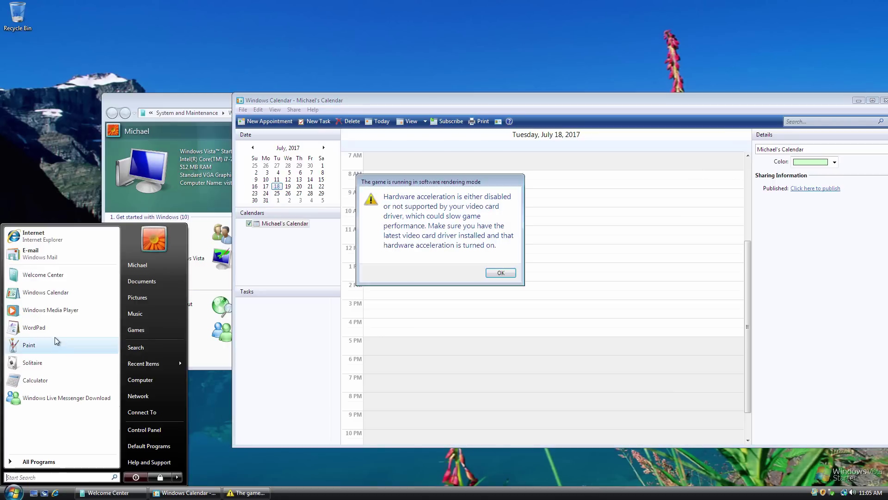
click(434, 229)
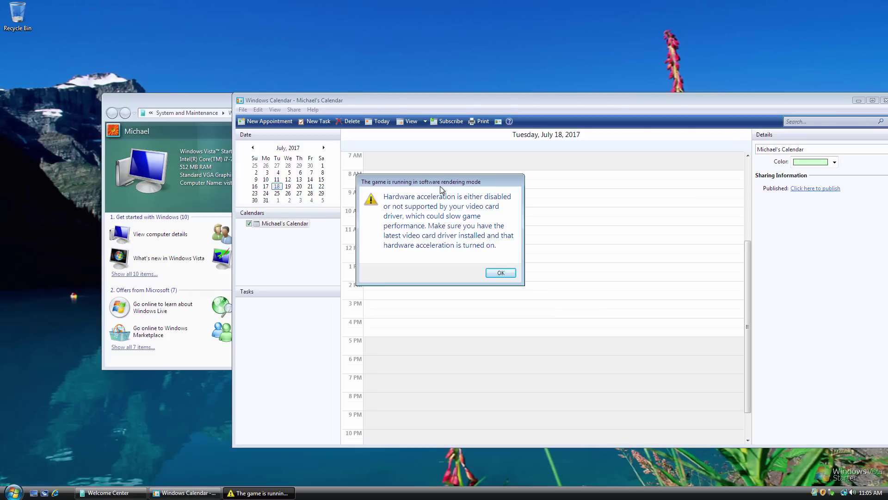
click(495, 273)
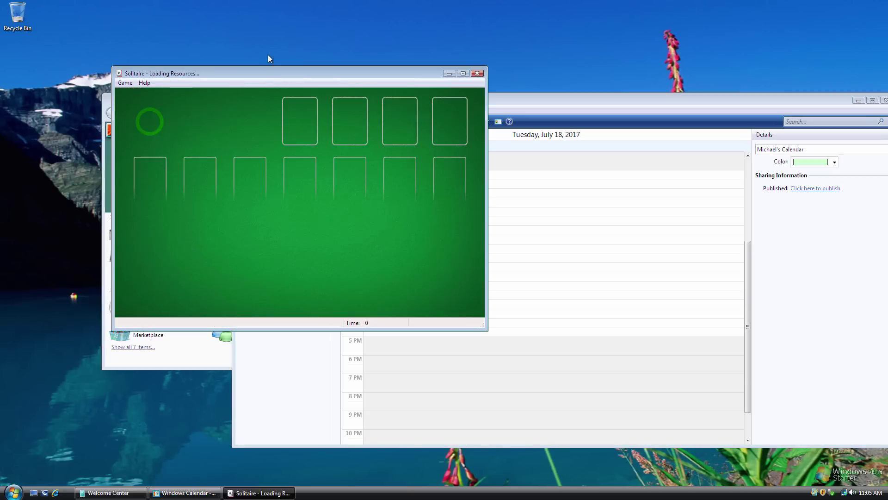
drag(268, 74, 500, 160)
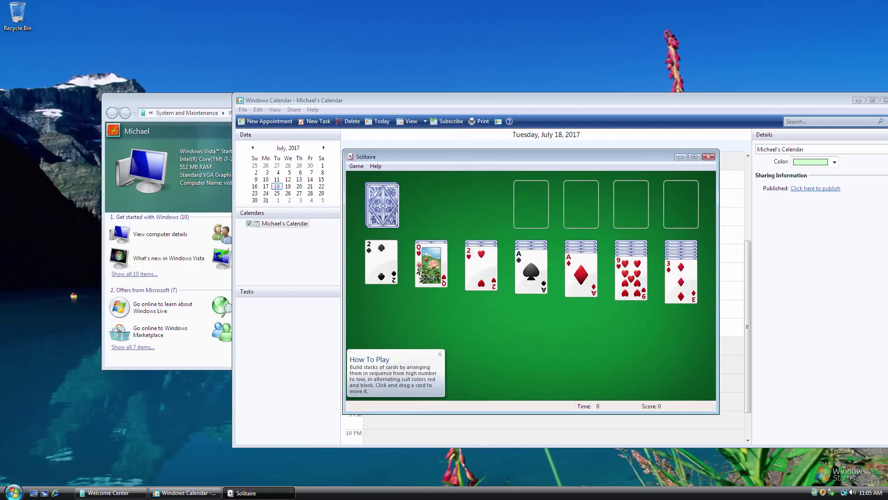
Launch Windows Media Player and WordPad from the Start menu.
click(13, 492)
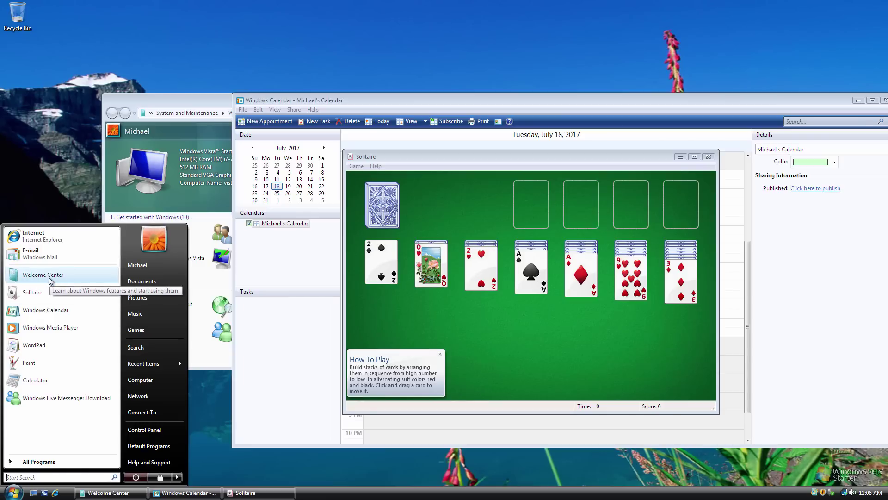
click(61, 329)
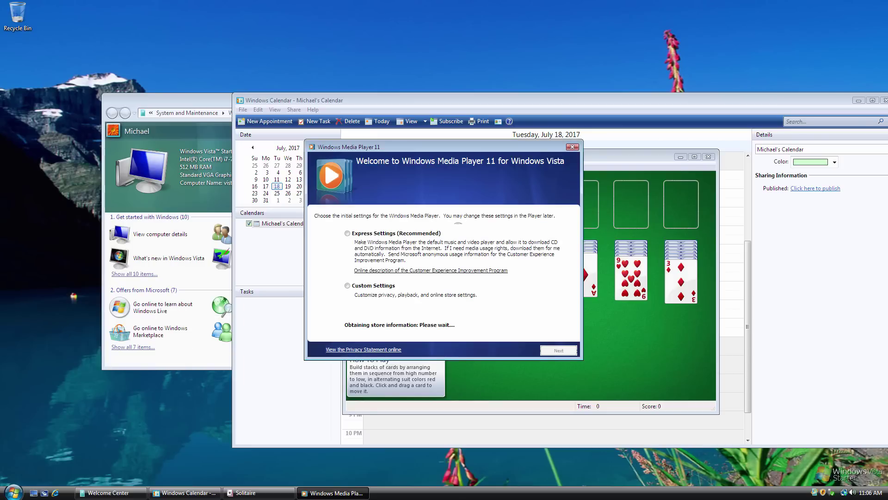
key(super)
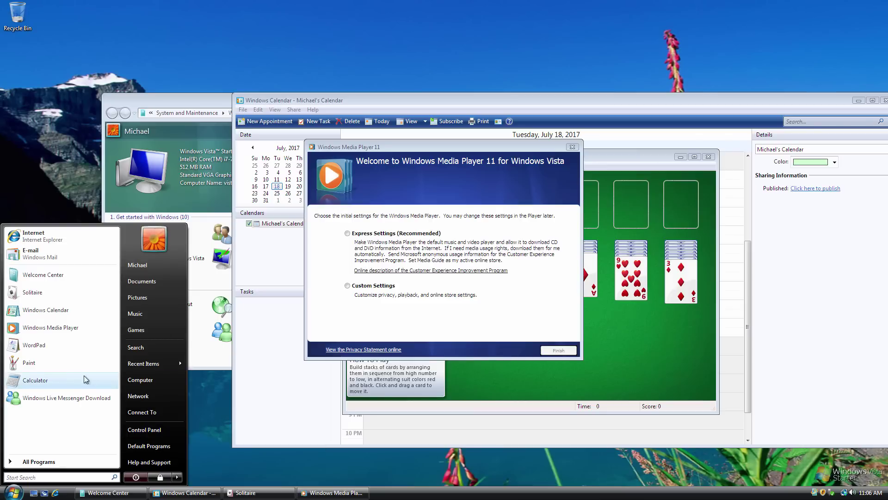
click(48, 345)
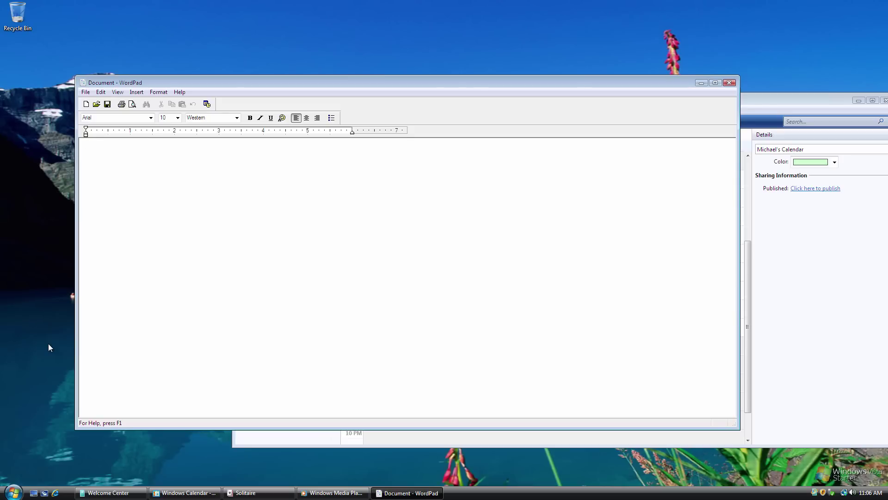
Reposition the blank WordPad window down-left and then to the right.
drag(314, 87, 271, 121)
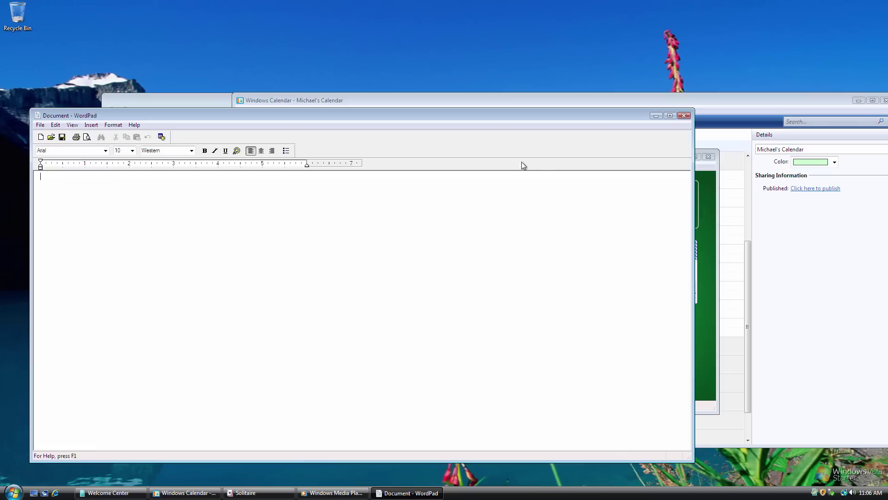
drag(513, 116, 617, 115)
Try launching Calculator as a fourth program and close the three-program limit warning.
key(super)
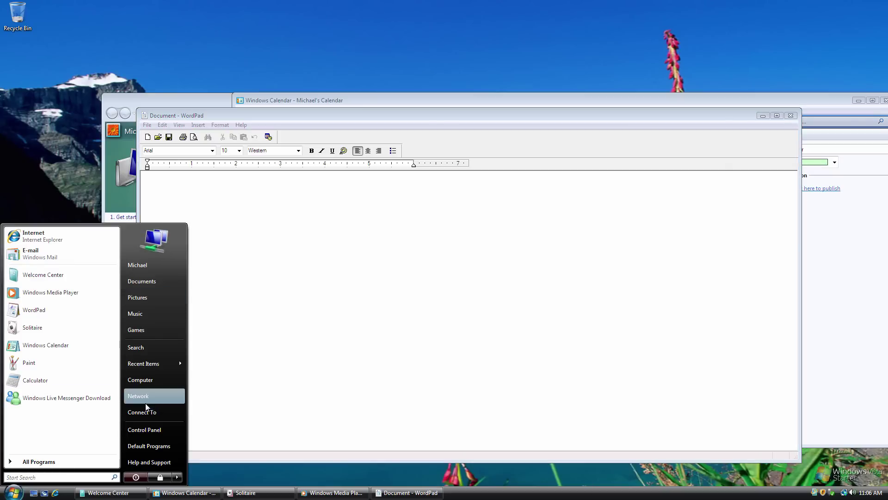
click(63, 382)
drag(408, 179, 423, 195)
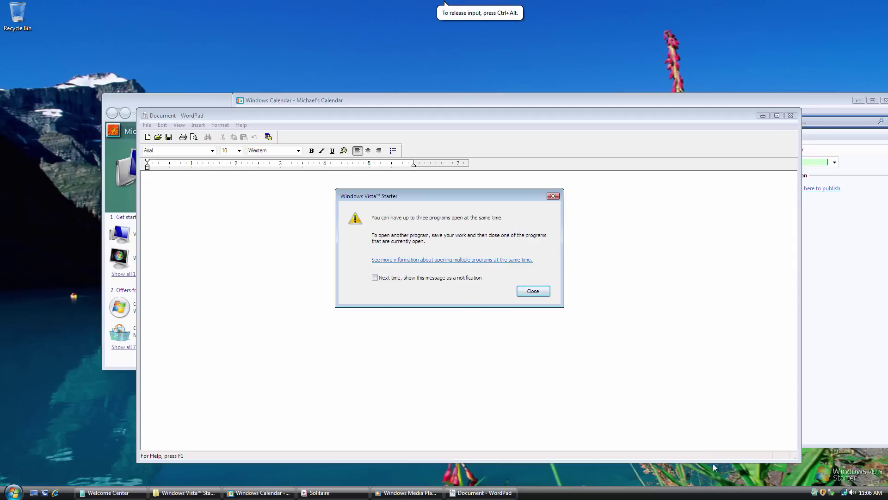
click(539, 292)
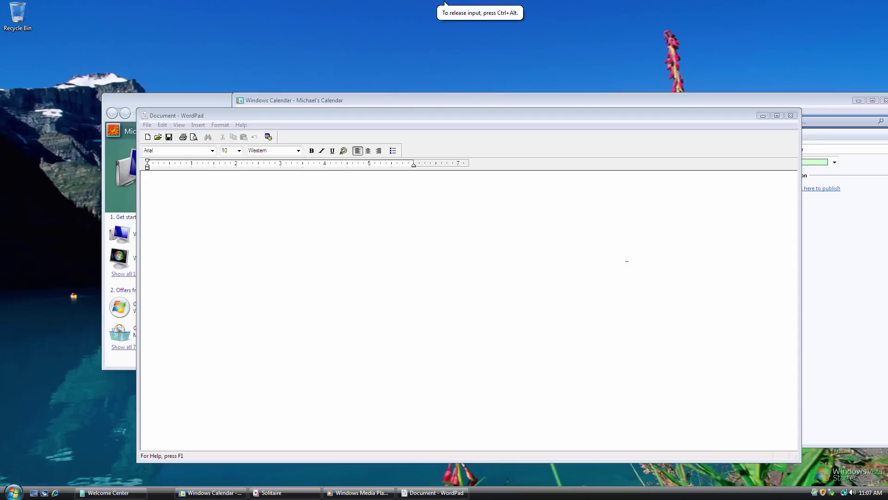
Close WordPad, the Media Player welcome, Solitaire, Windows Calendar and Welcome Center.
click(794, 117)
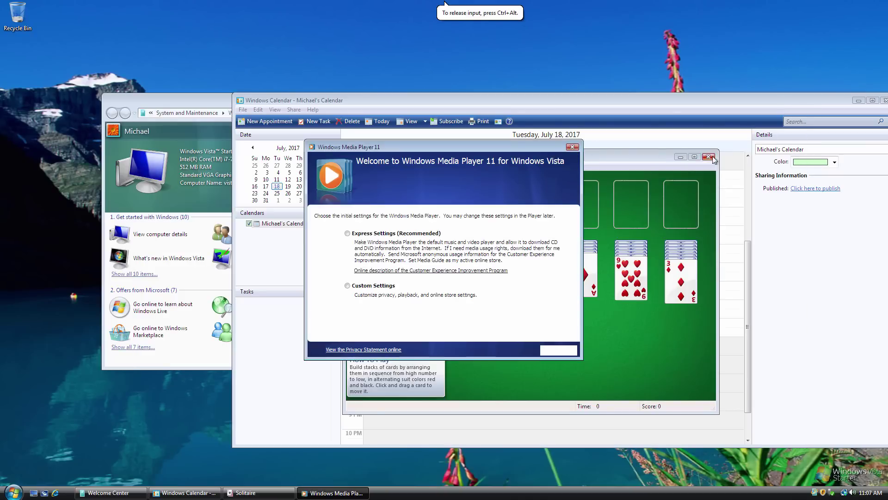
click(573, 147)
click(711, 156)
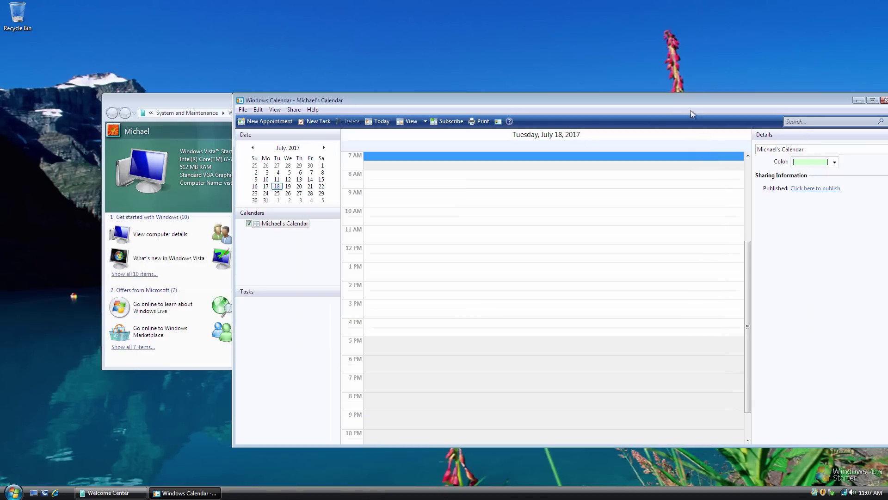
drag(680, 94, 360, 123)
click(675, 123)
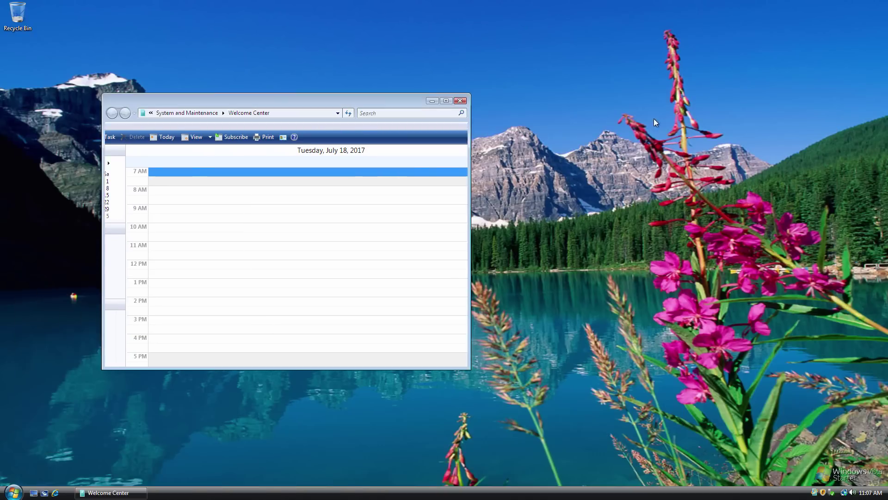
click(460, 101)
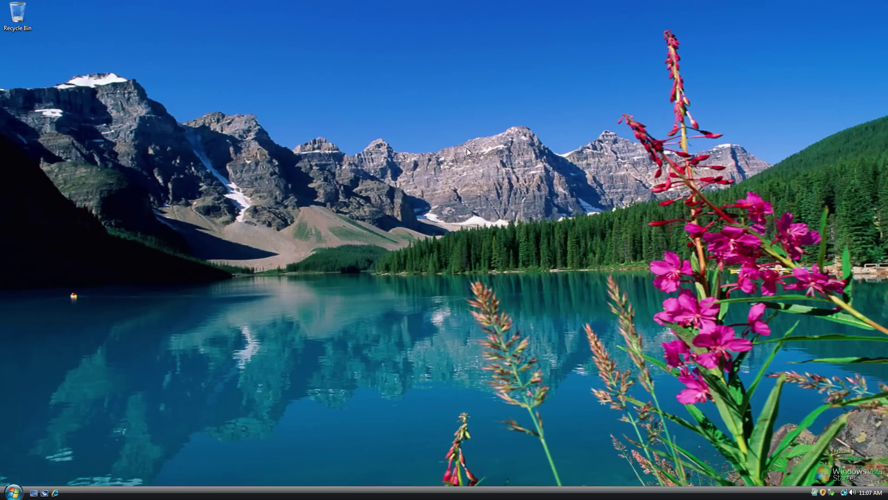
Open the Games folder under Start > All Programs.
click(13, 492)
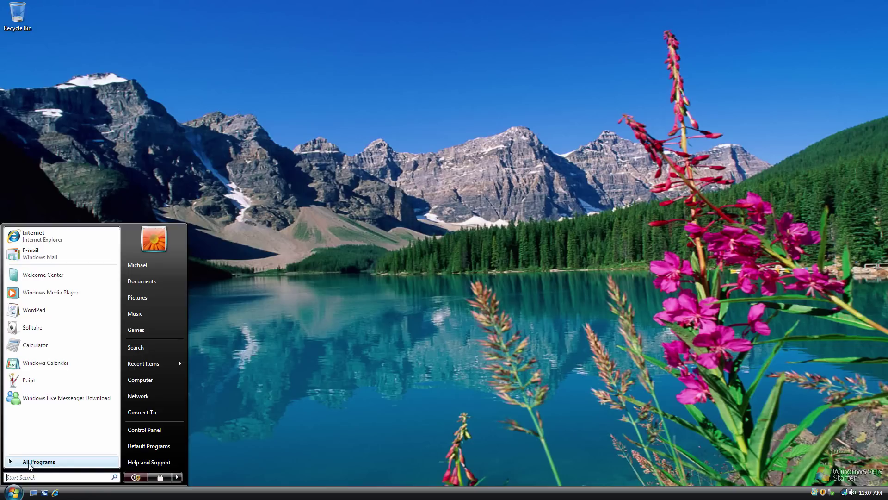
click(41, 461)
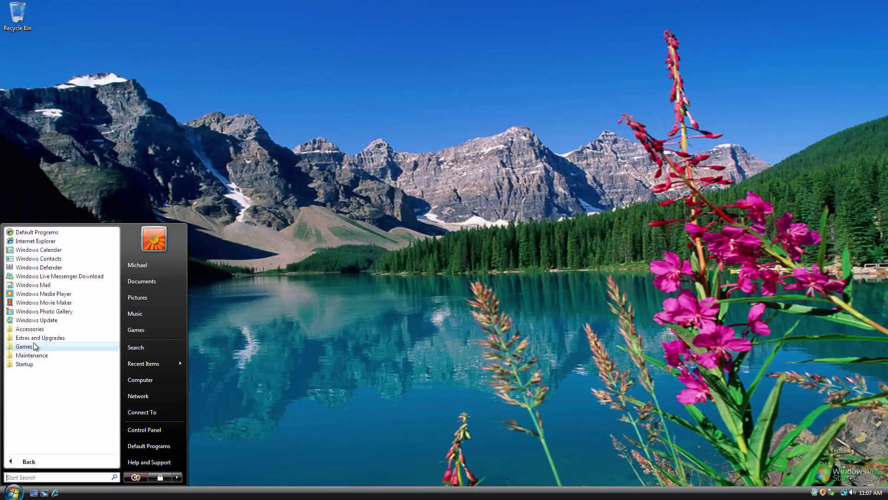
click(28, 347)
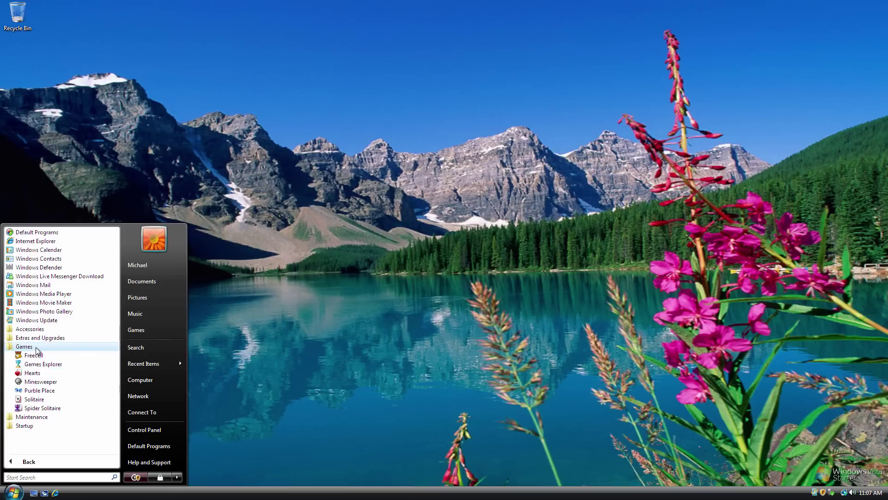
Launch Solitaire from Games, dismiss the software rendering warning, and reposition its window.
click(51, 398)
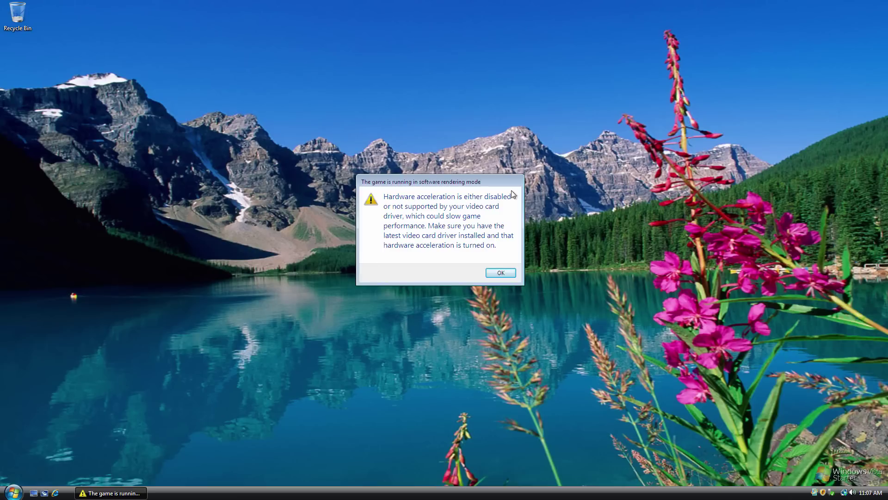
click(501, 273)
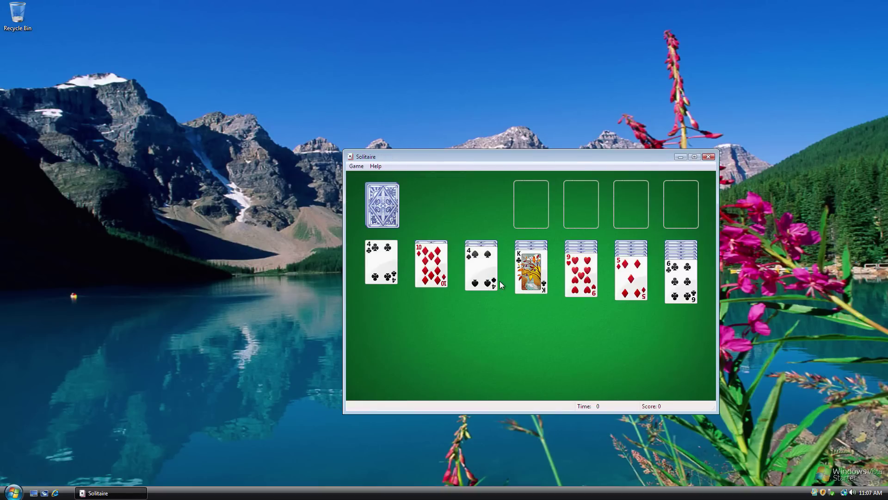
drag(452, 161, 393, 142)
Draw cards from the stock twice and try moving the 10 and 5 of diamonds.
click(323, 185)
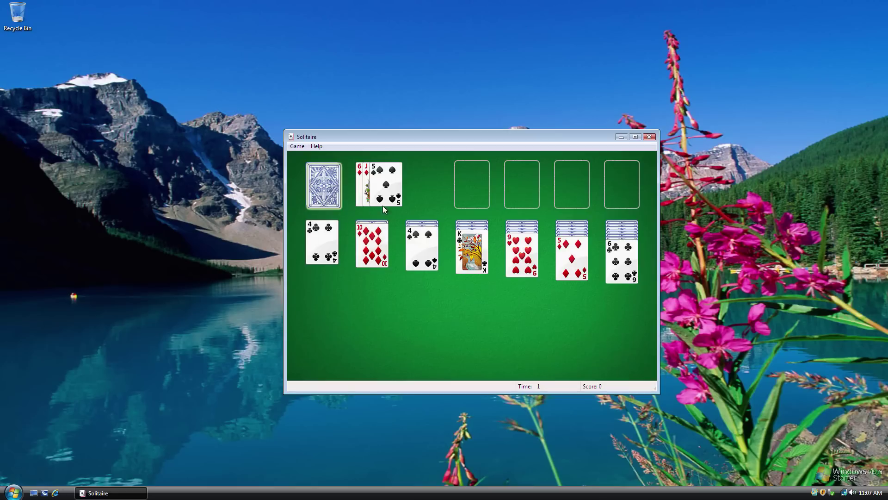
drag(378, 248, 387, 303)
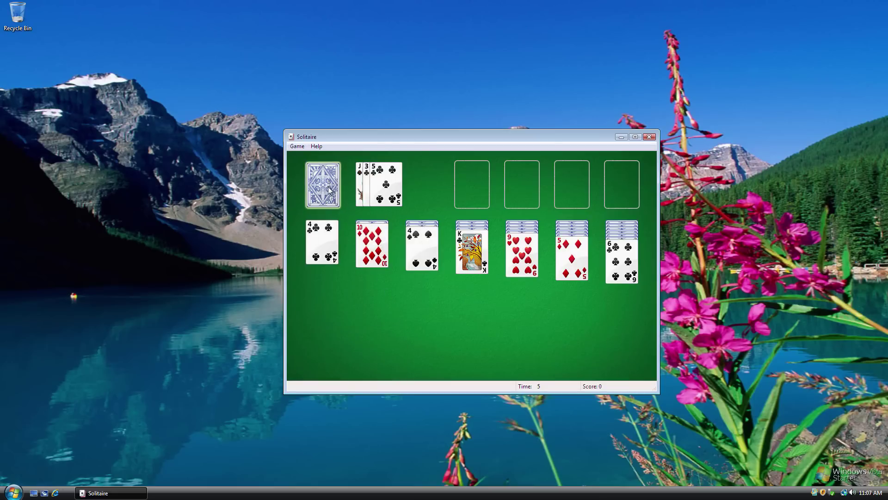
click(329, 185)
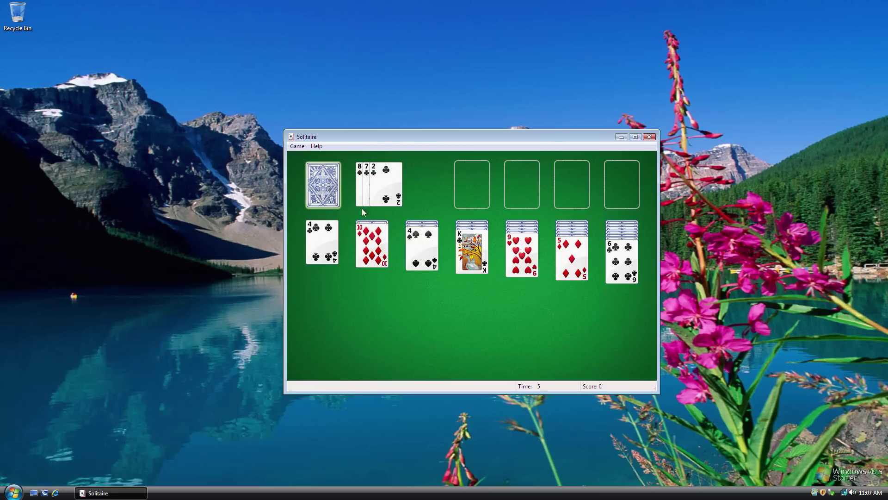
click(572, 271)
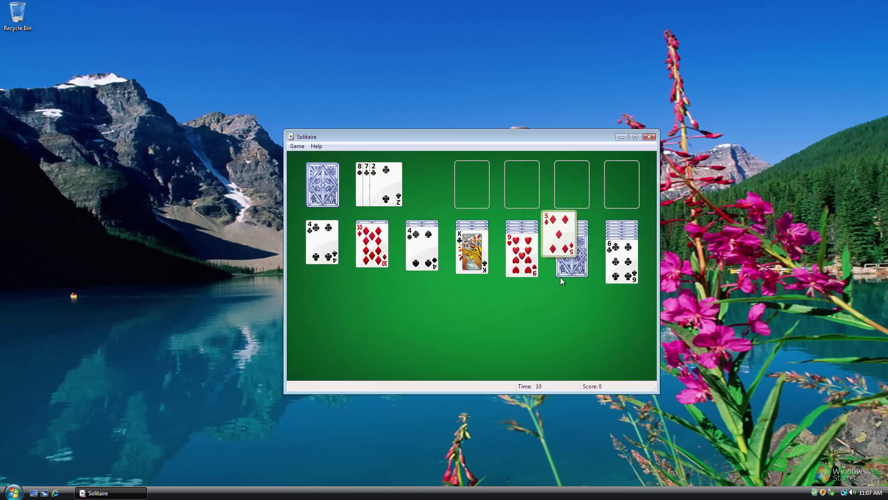
drag(559, 277, 565, 278)
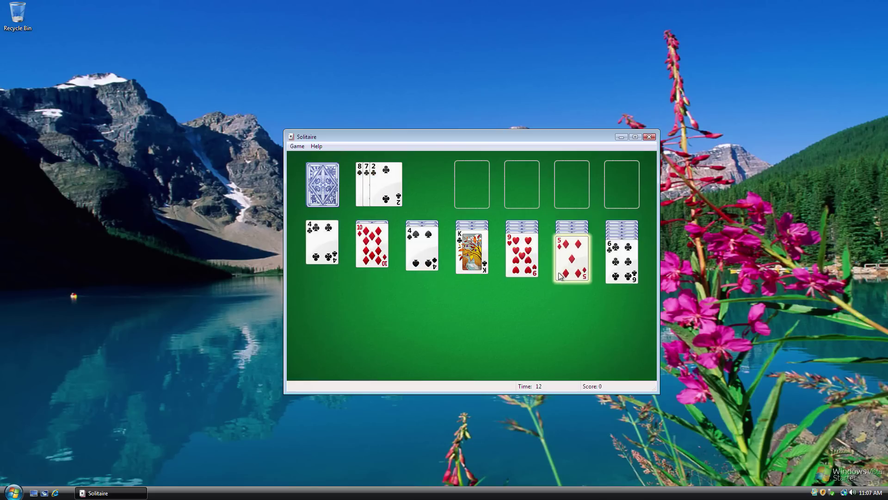
Close Solitaire, run winver, and view the About Windows box showing Version 6.0 (Build 6000).
click(648, 137)
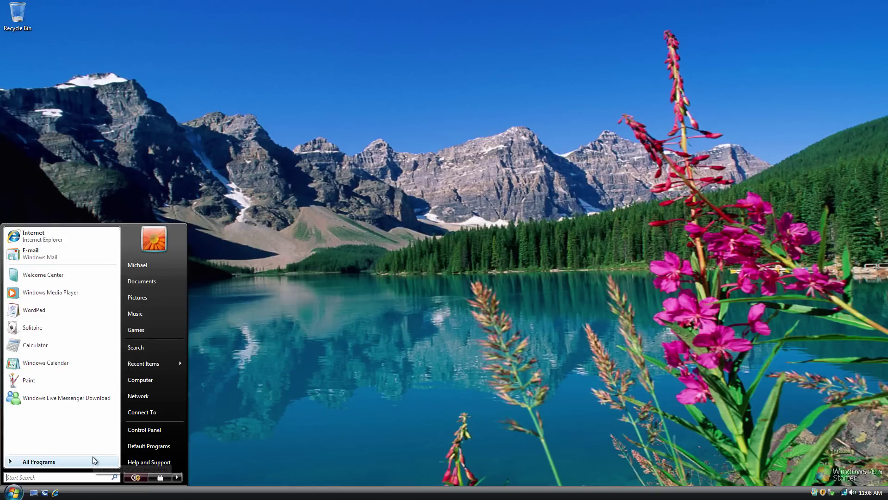
text(winver)
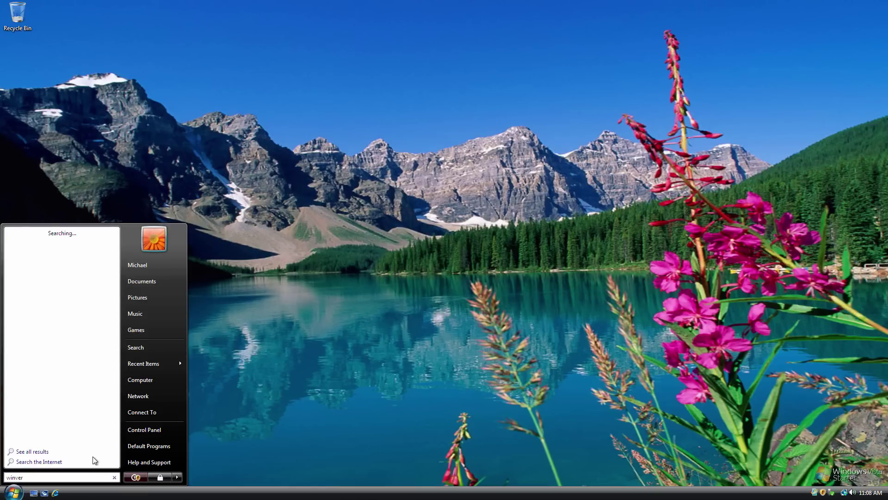
key(Return)
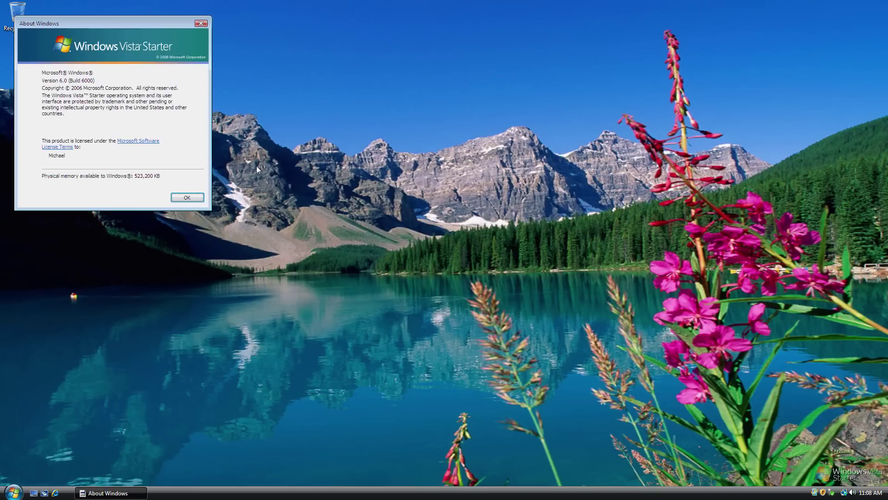
drag(110, 23, 372, 151)
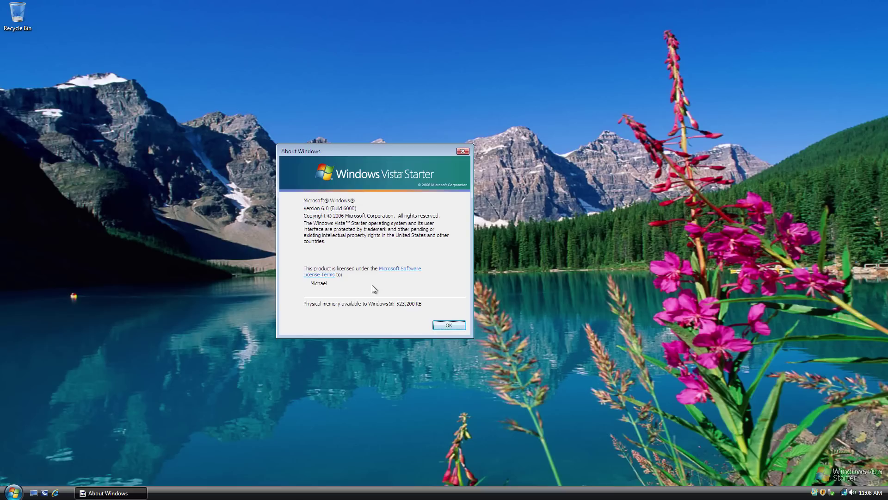
drag(356, 150, 365, 151)
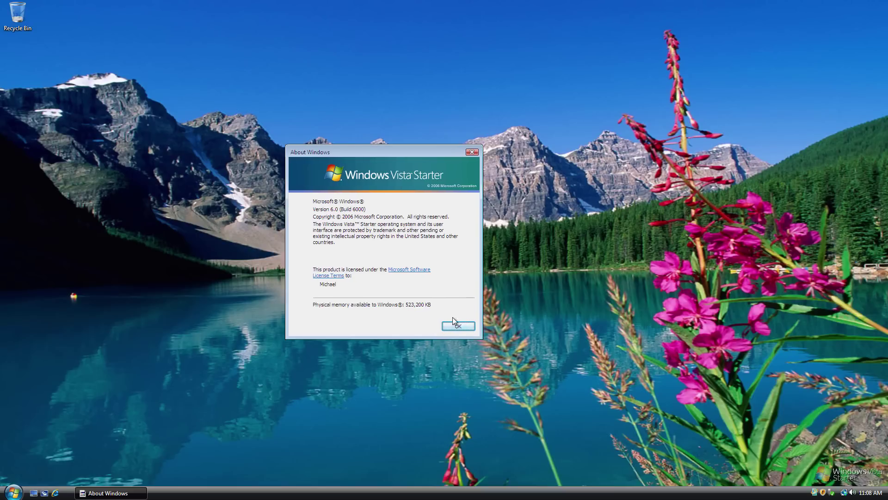
click(457, 325)
Close the leftover Command Prompt window to leave an empty desktop.
key(super)
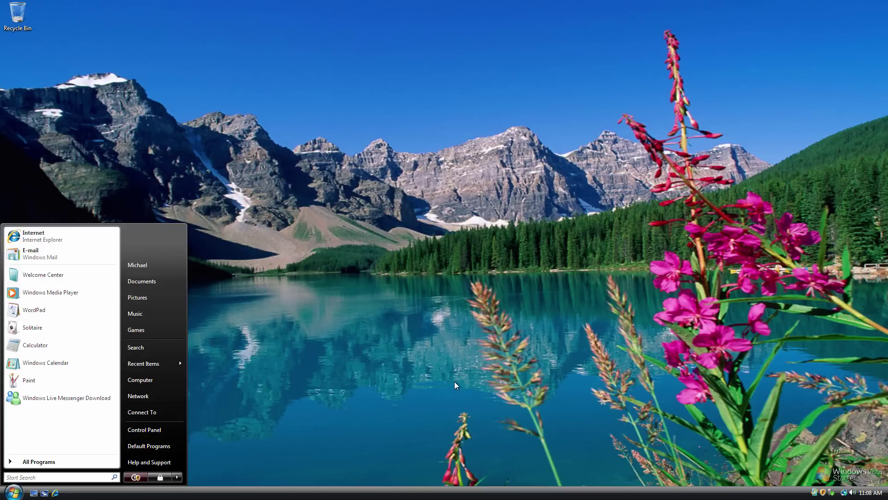
click(607, 366)
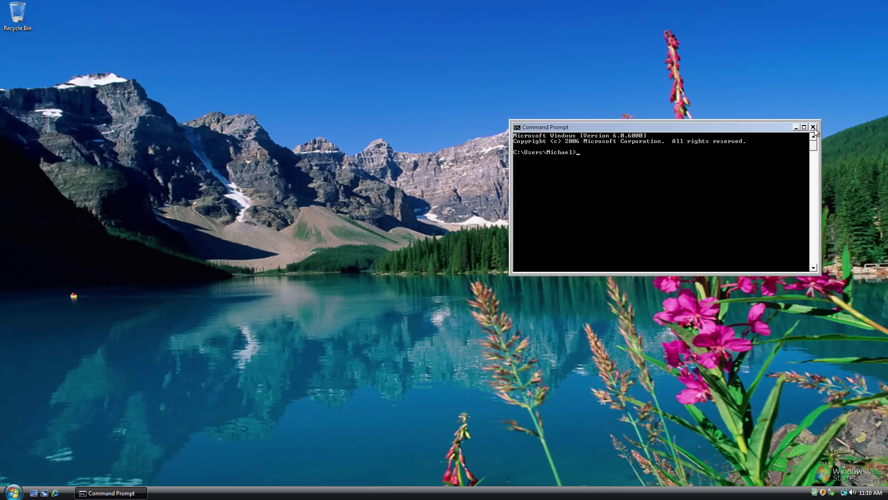
click(813, 127)
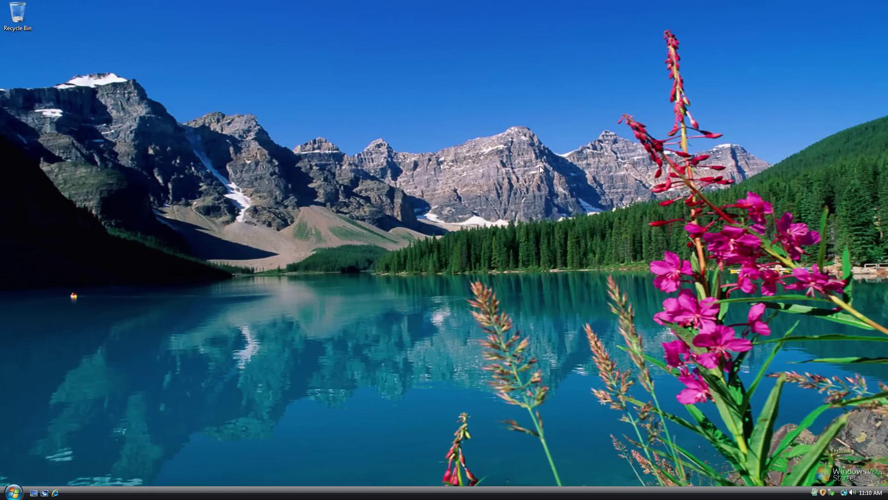